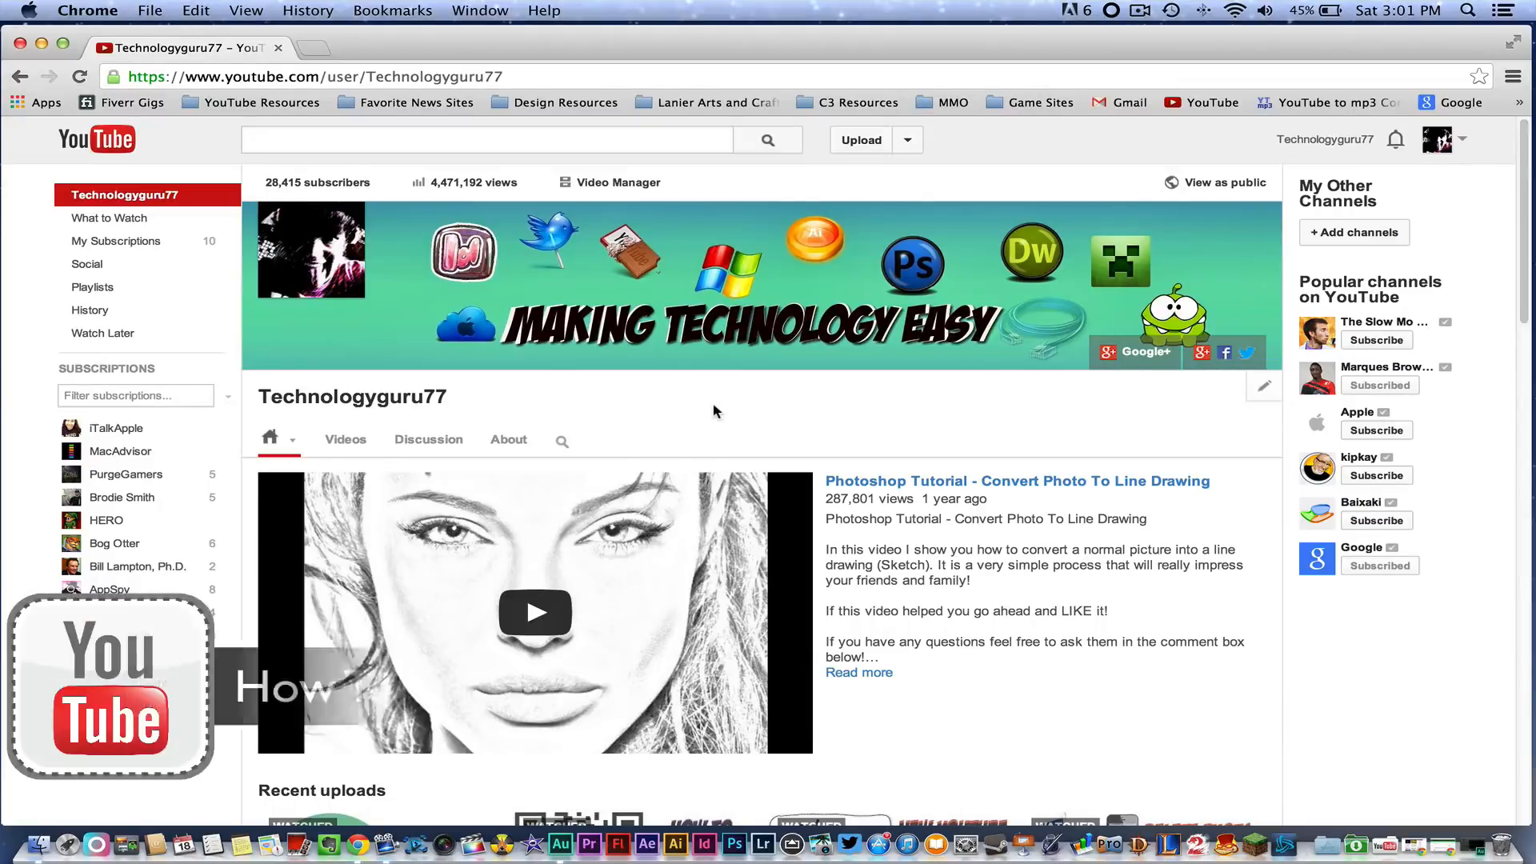
scroll(713, 411, down, 2)
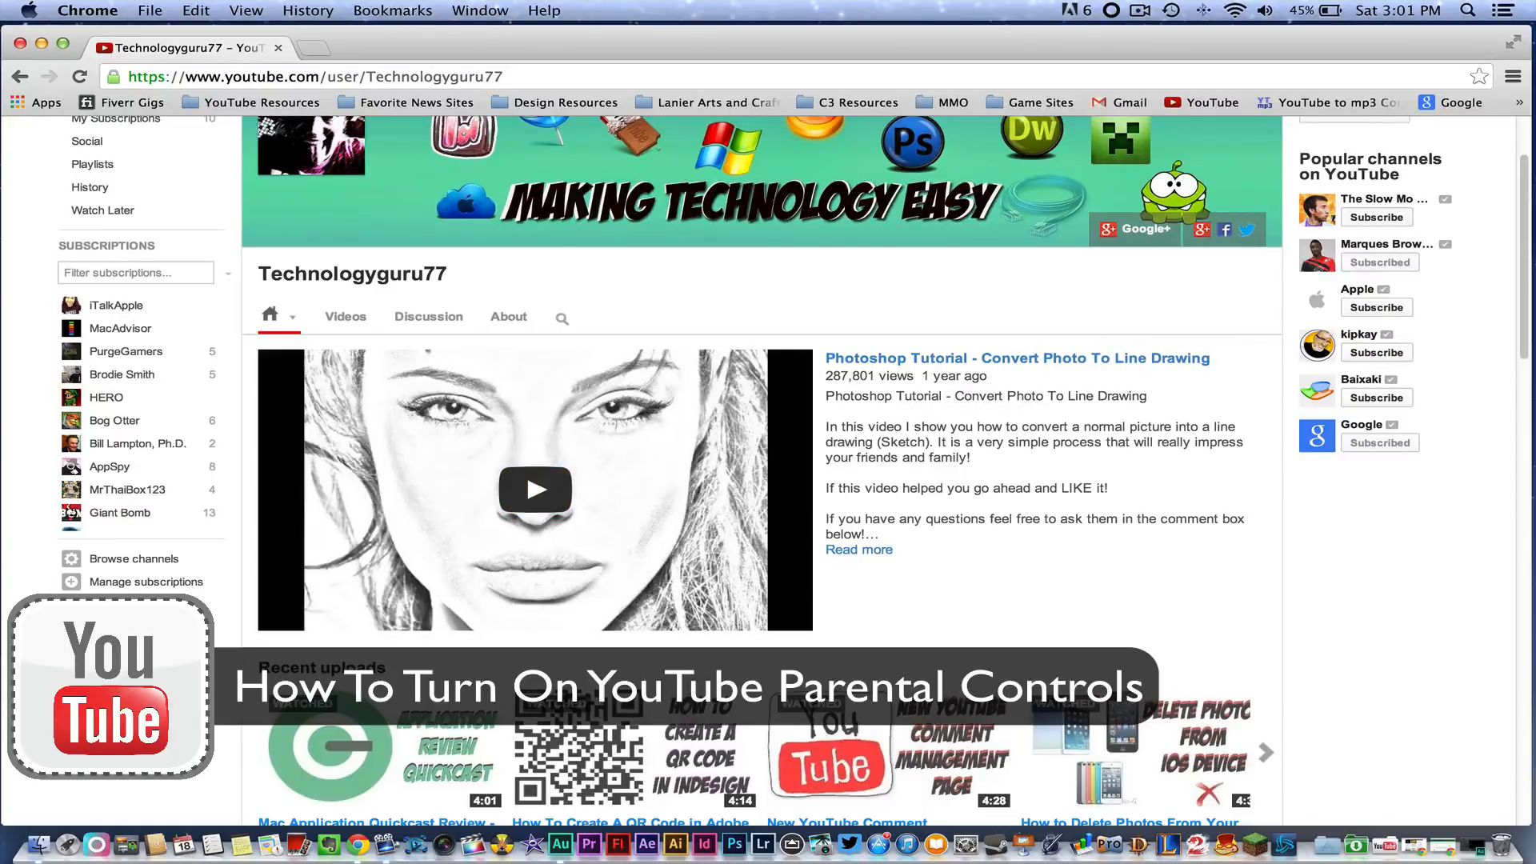
scroll(769, 481, down, 5)
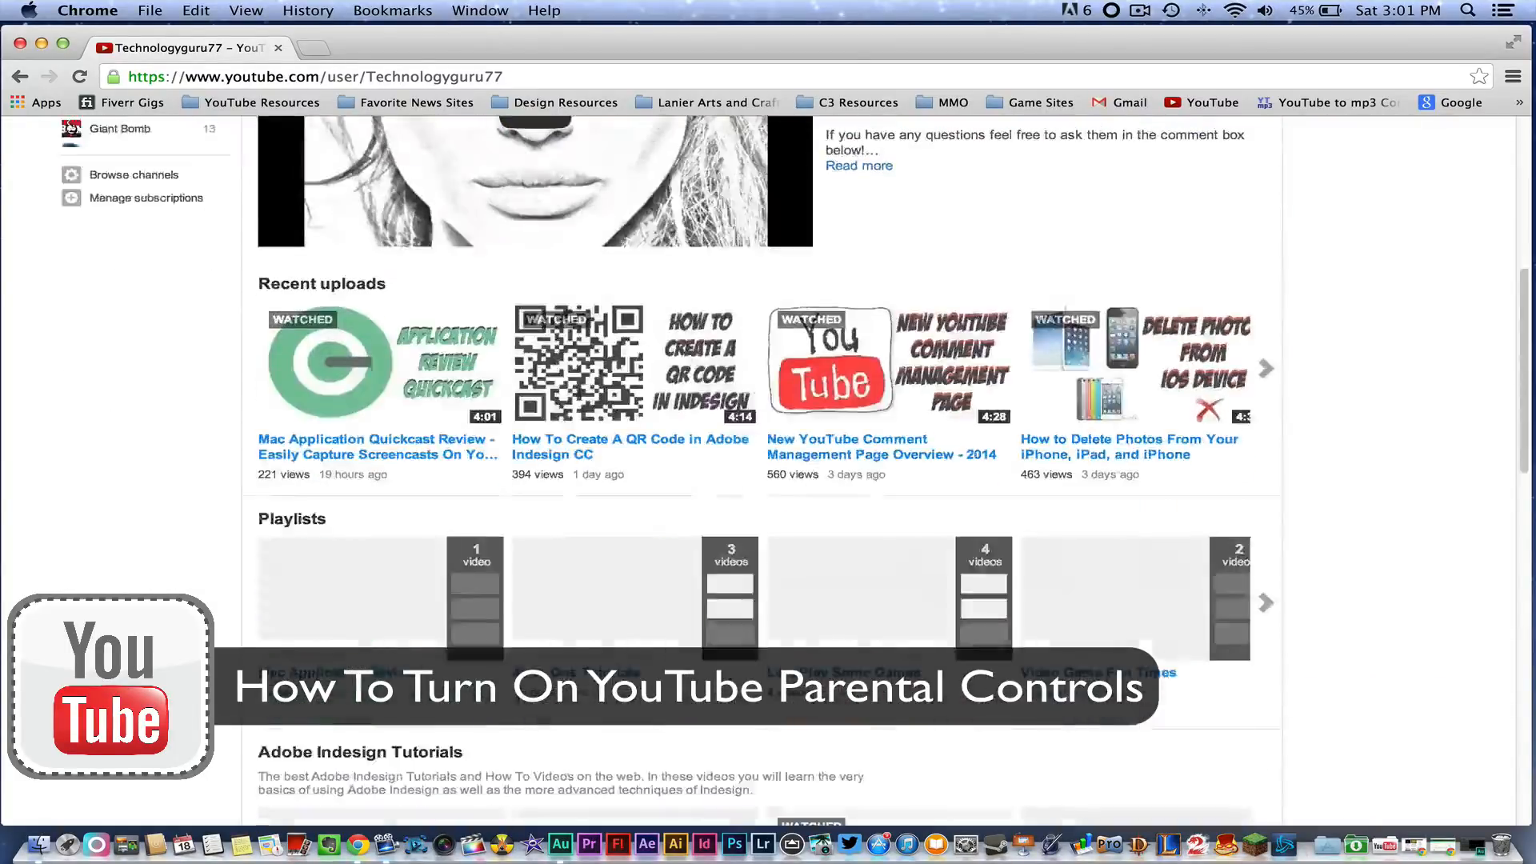
scroll(768, 480, down, 5)
scroll(768, 480, down, 5)
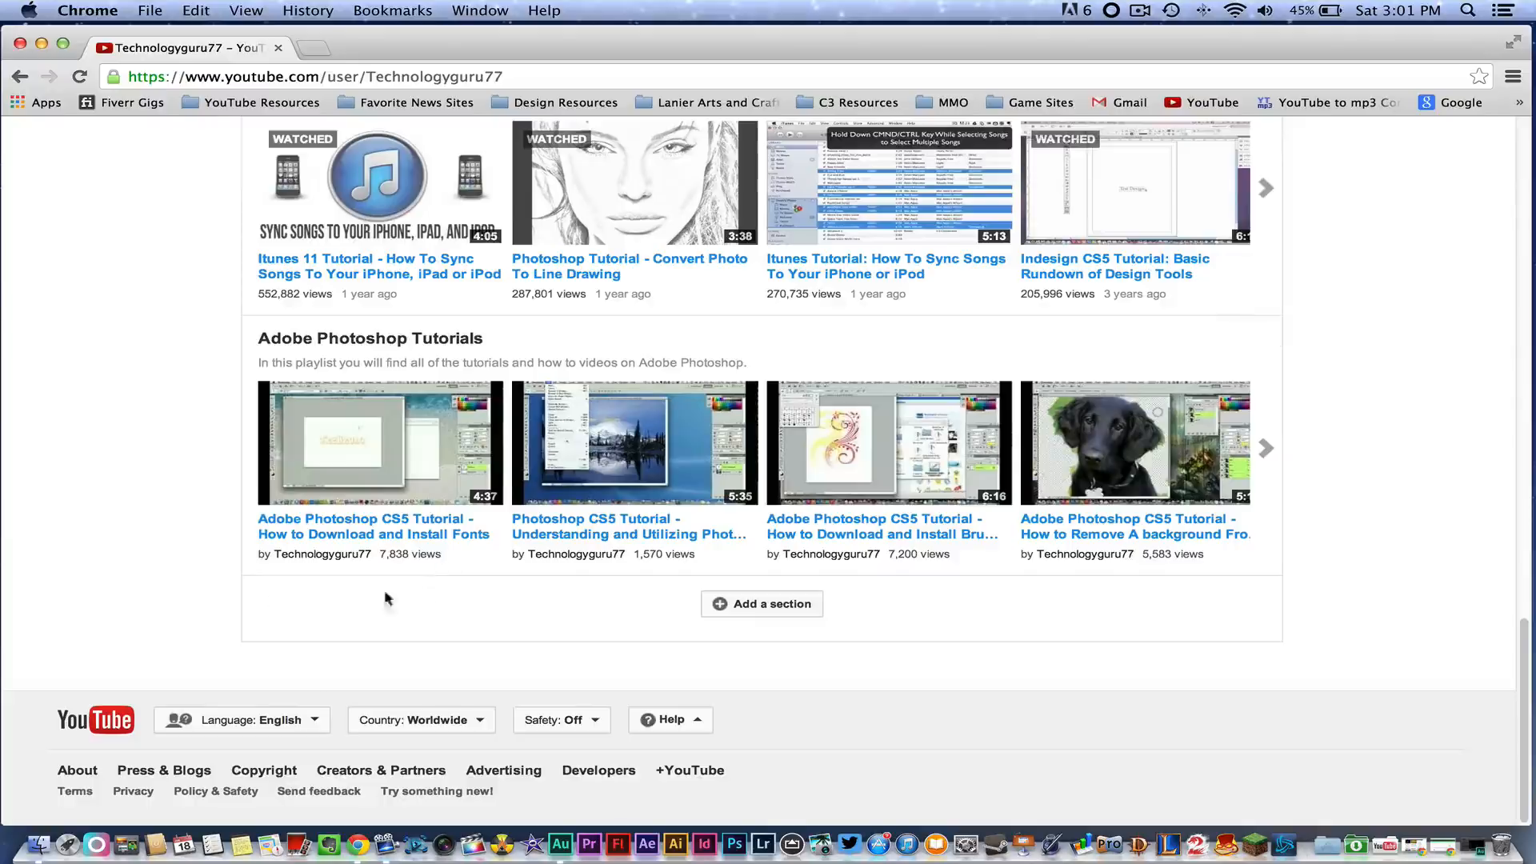
scroll(151, 594, up, 5)
scroll(158, 606, up, 4)
scroll(157, 614, up, 2)
scroll(157, 614, down, 5)
scroll(110, 521, up, 2)
scroll(109, 521, up, 4)
scroll(109, 521, down, 6)
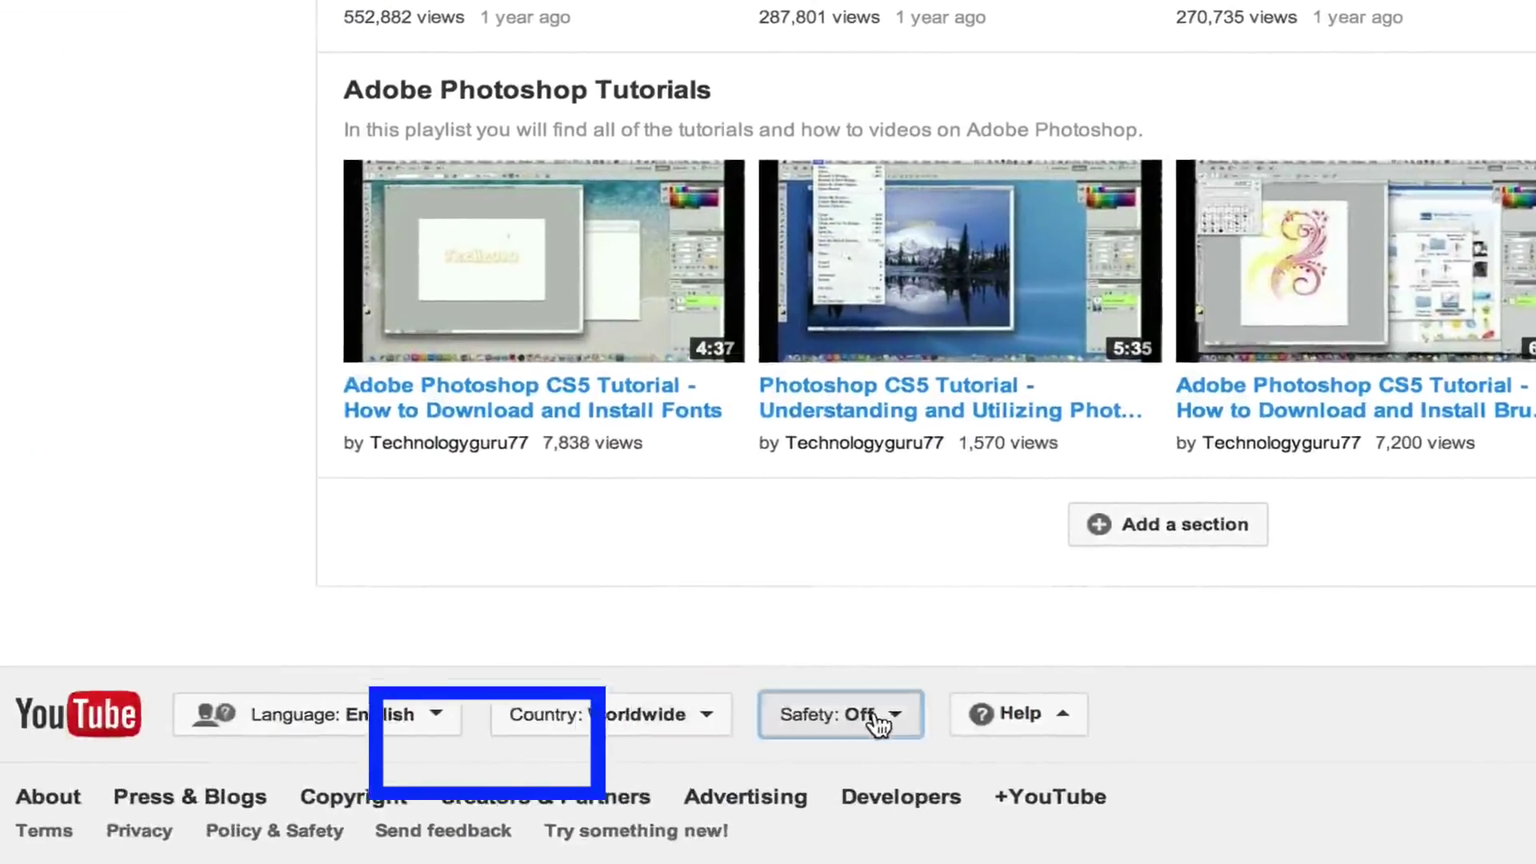
Bring up the Safety mode panel from the footer's Safety: Off link.
click(536, 737)
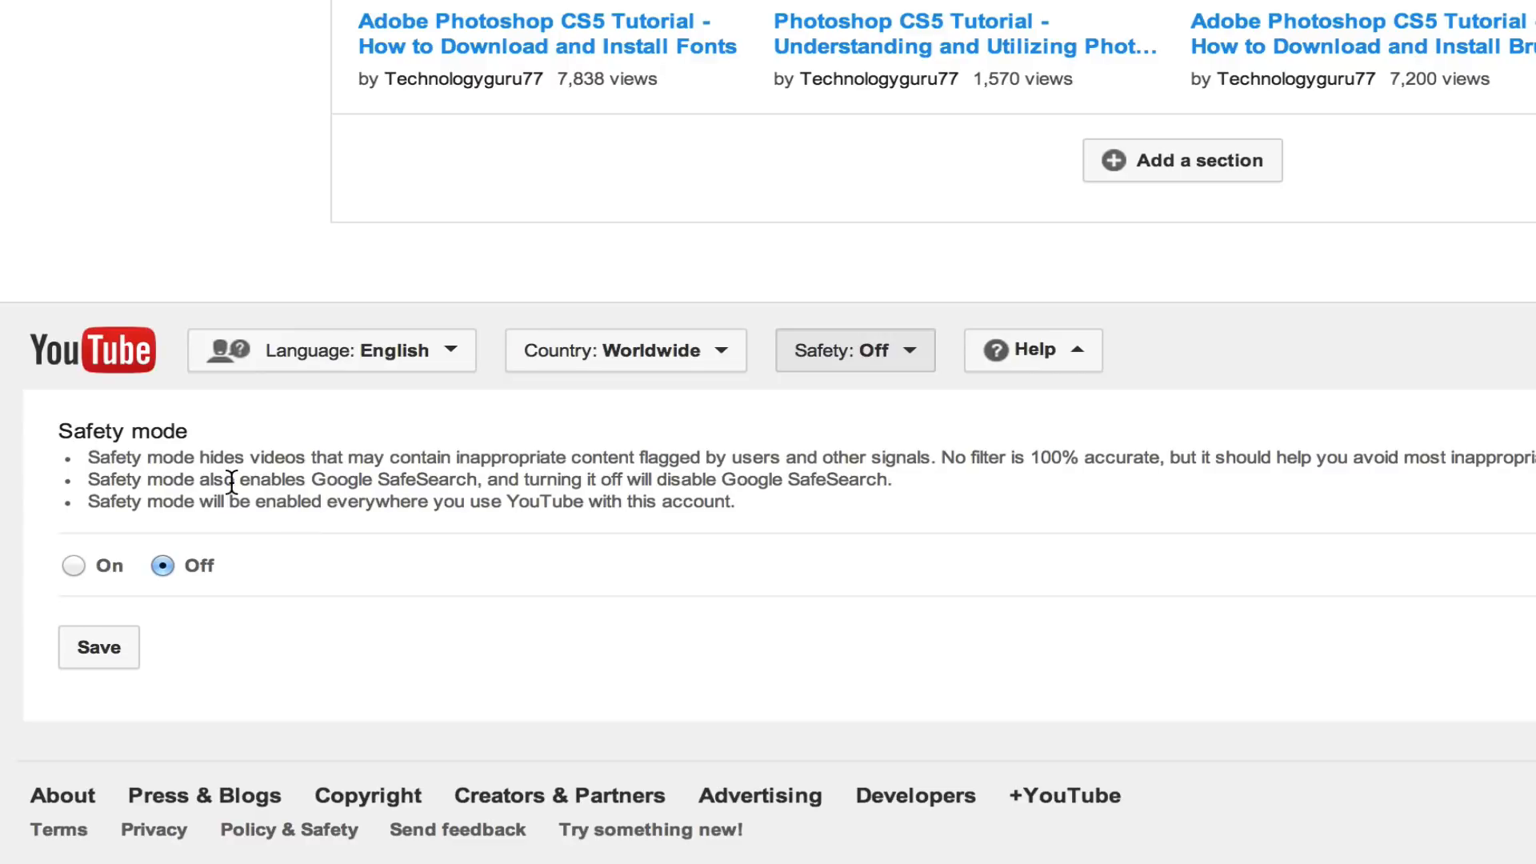
Turn Safety mode On, save it, and dismiss the success banner.
click(74, 566)
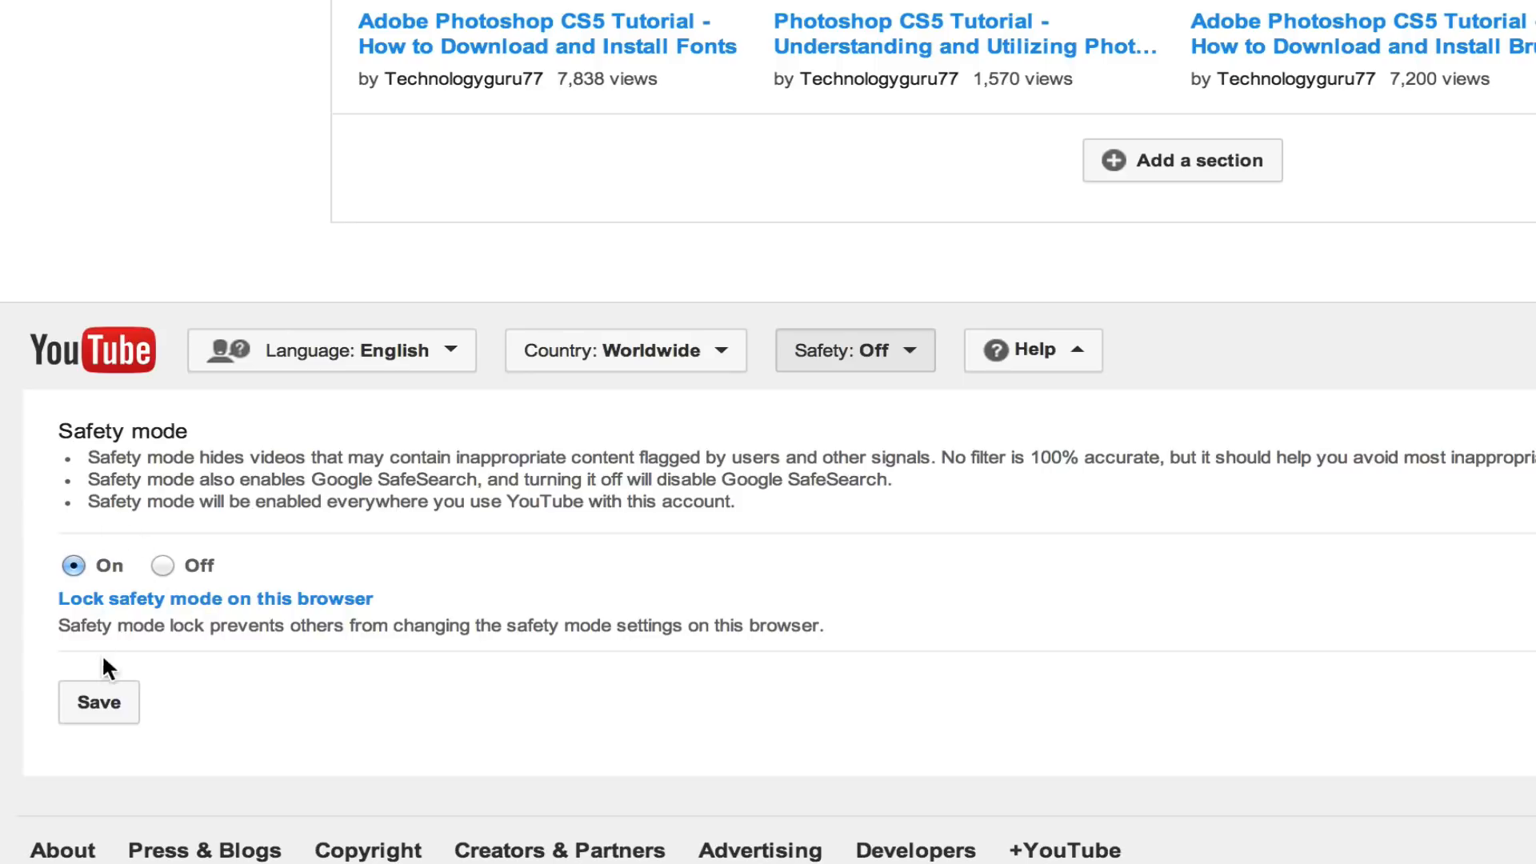
click(103, 706)
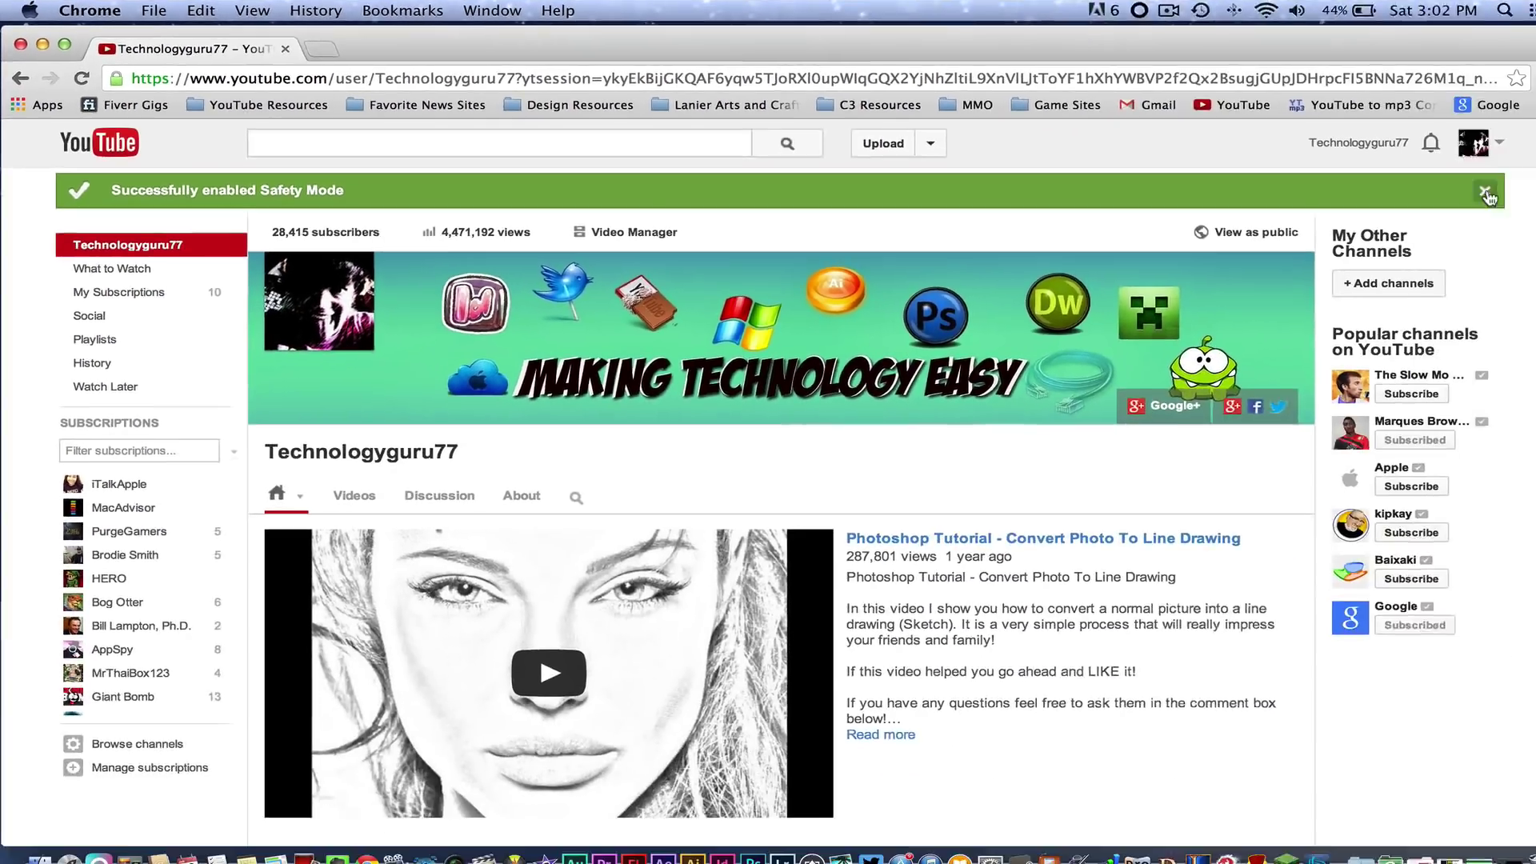
click(1455, 196)
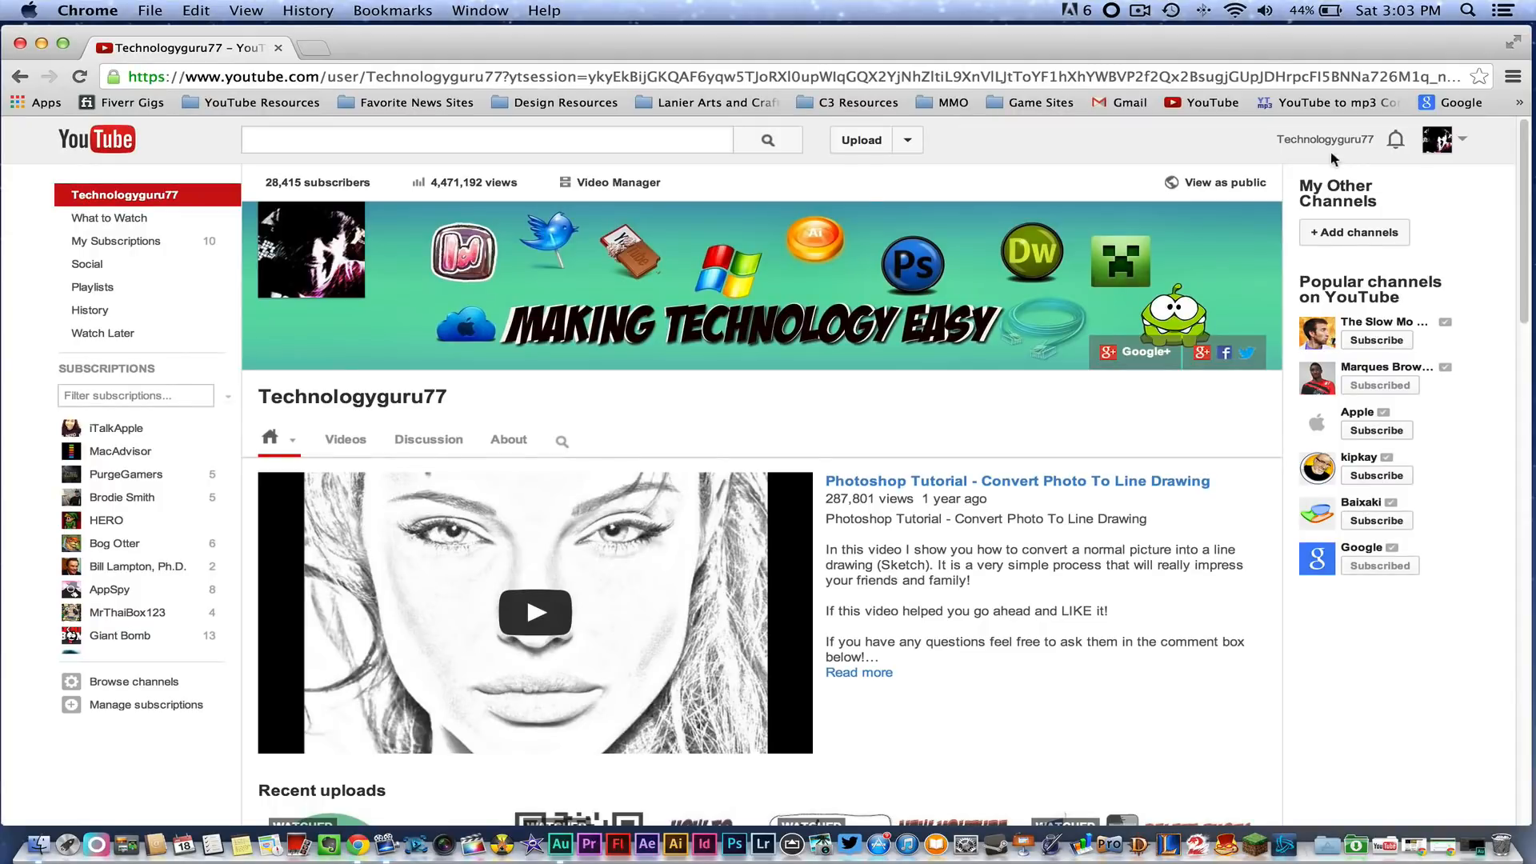
Sign out of the YouTube account from the account menu.
click(1312, 138)
click(1350, 235)
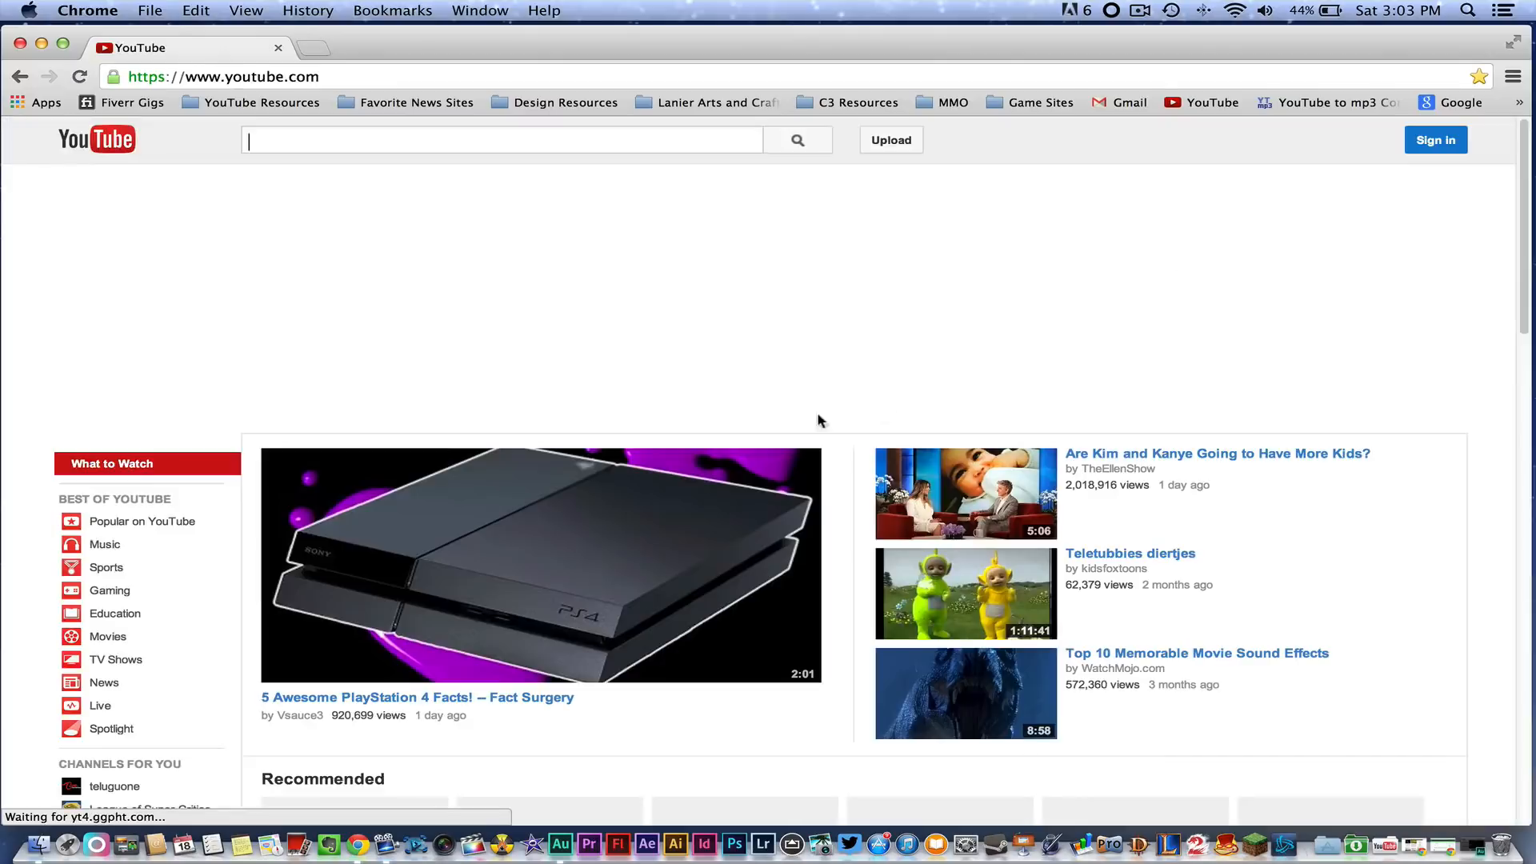
scroll(582, 429, down, 10)
scroll(421, 468, down, 10)
scroll(240, 504, down, 2)
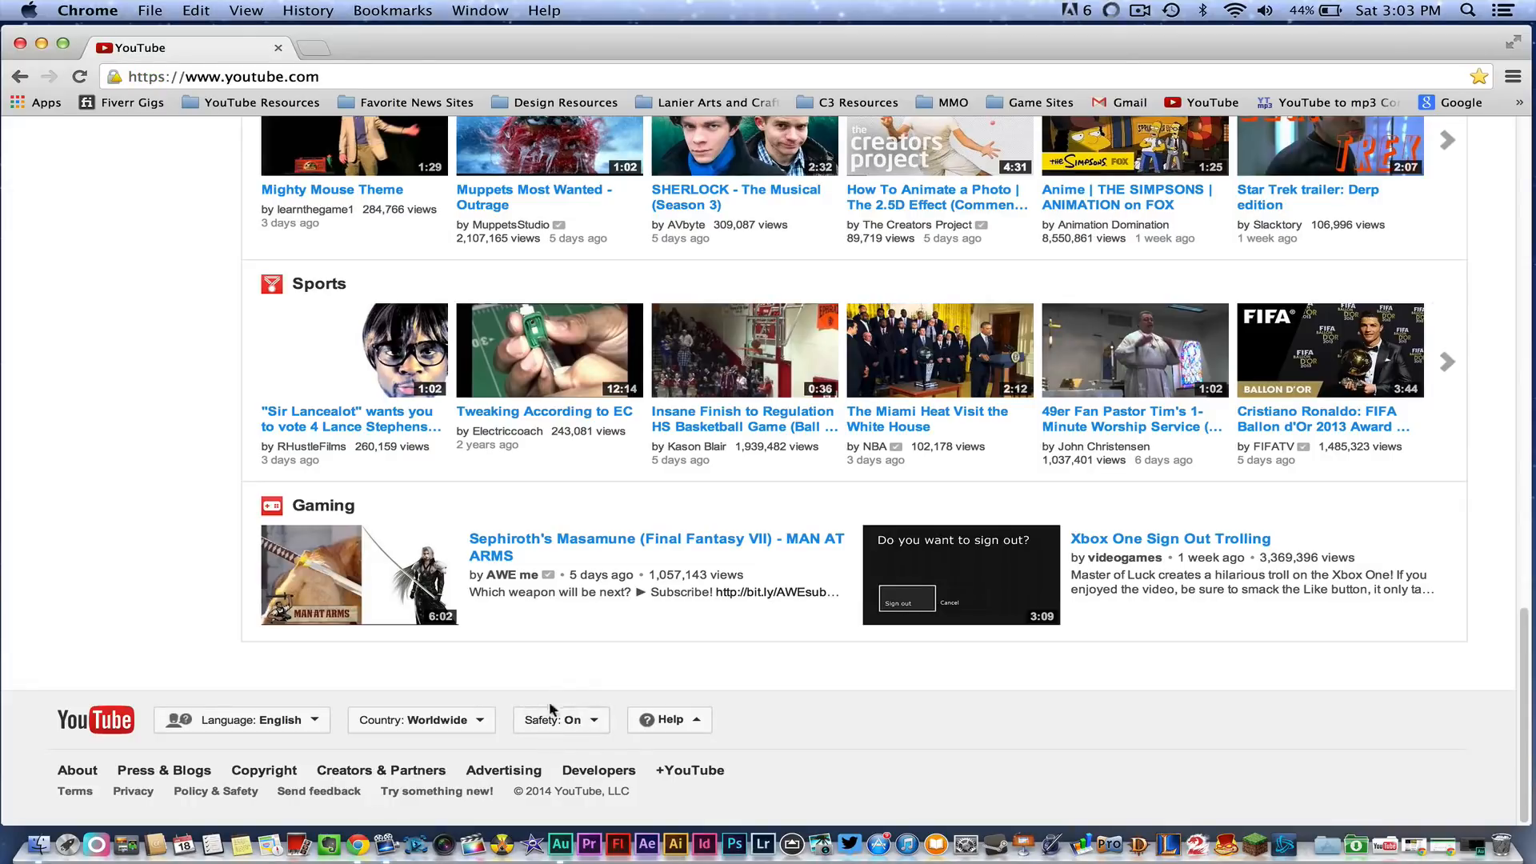
scroll(87, 620, up, 15)
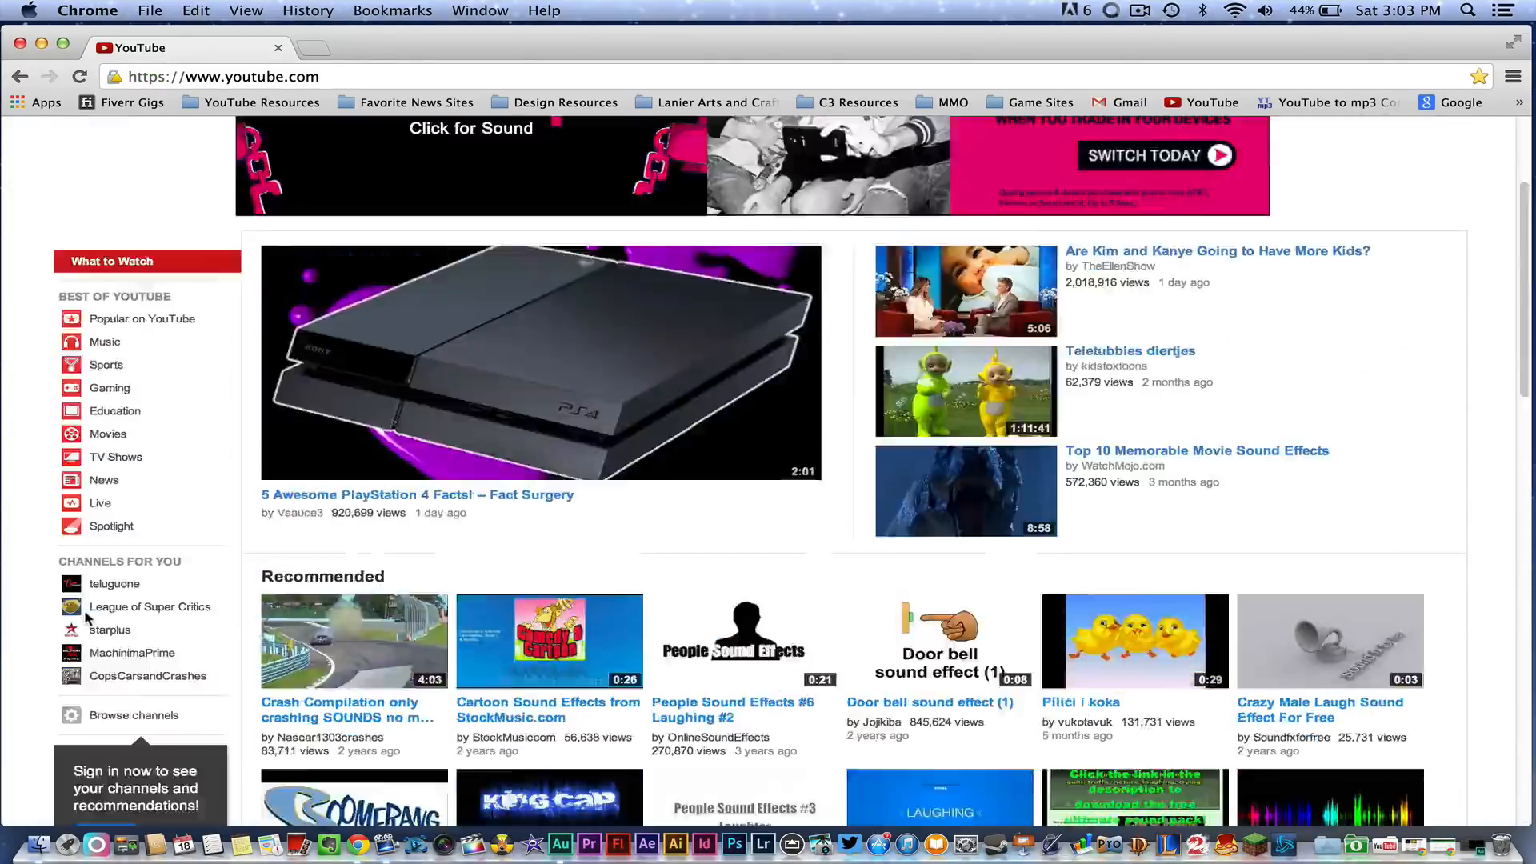
scroll(96, 541, up, 2)
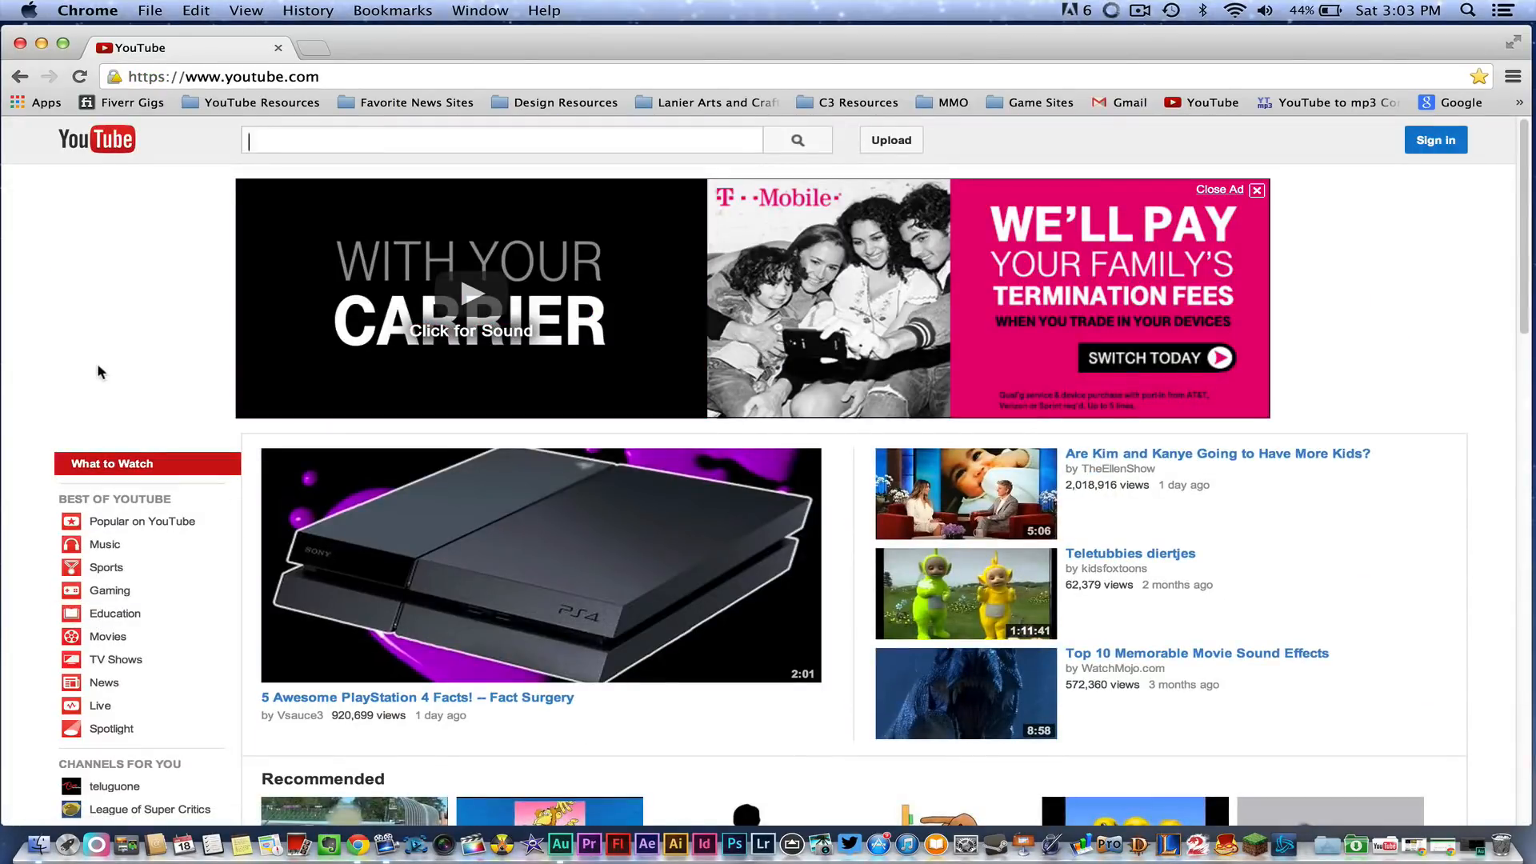